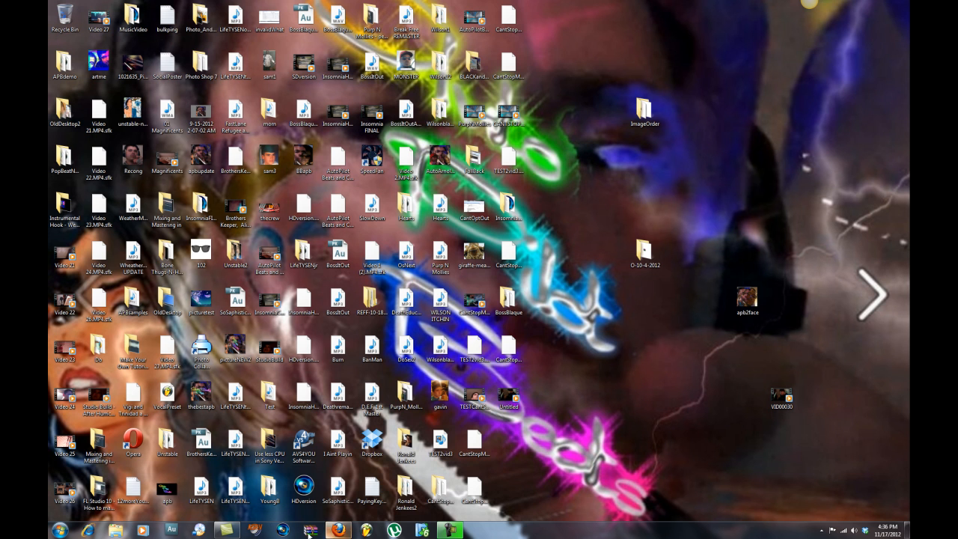
# Launch Vegas Pro 11 and wait for its empty untitled project to open.
pyautogui.click(283, 530)
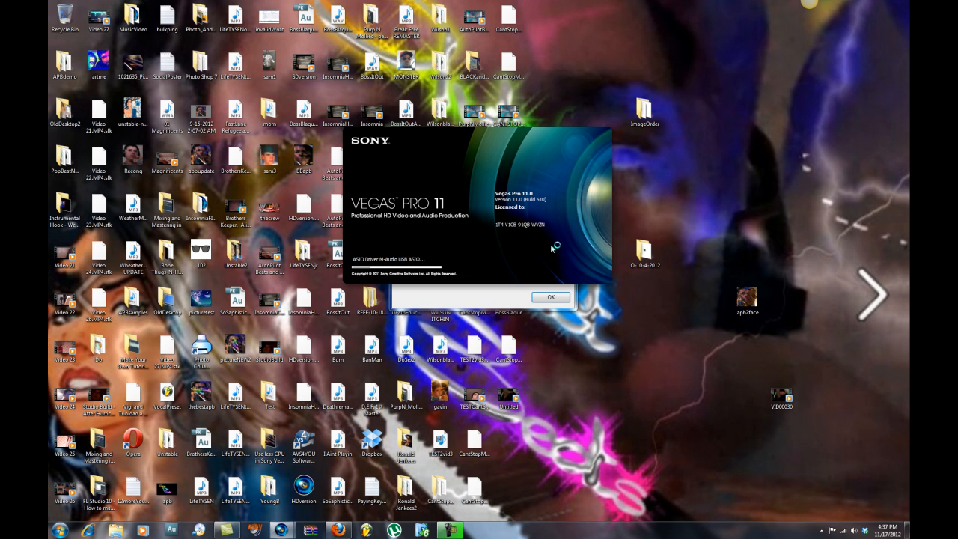
pyautogui.click(552, 297)
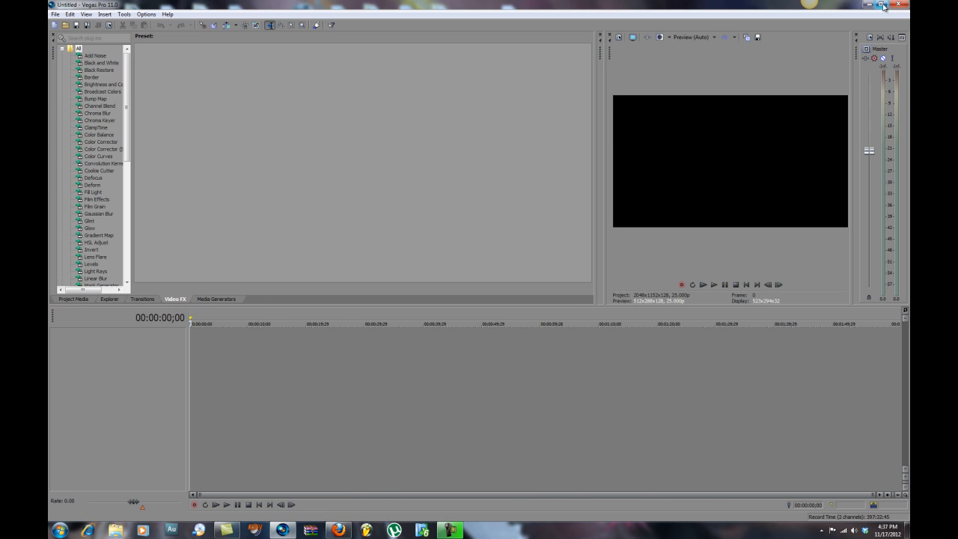
pyautogui.click(883, 4)
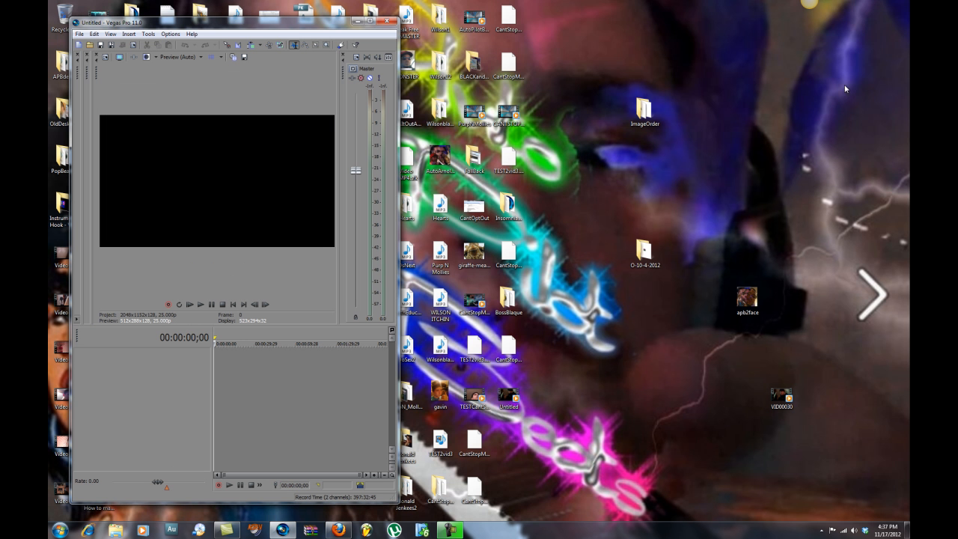
pyautogui.click(848, 382)
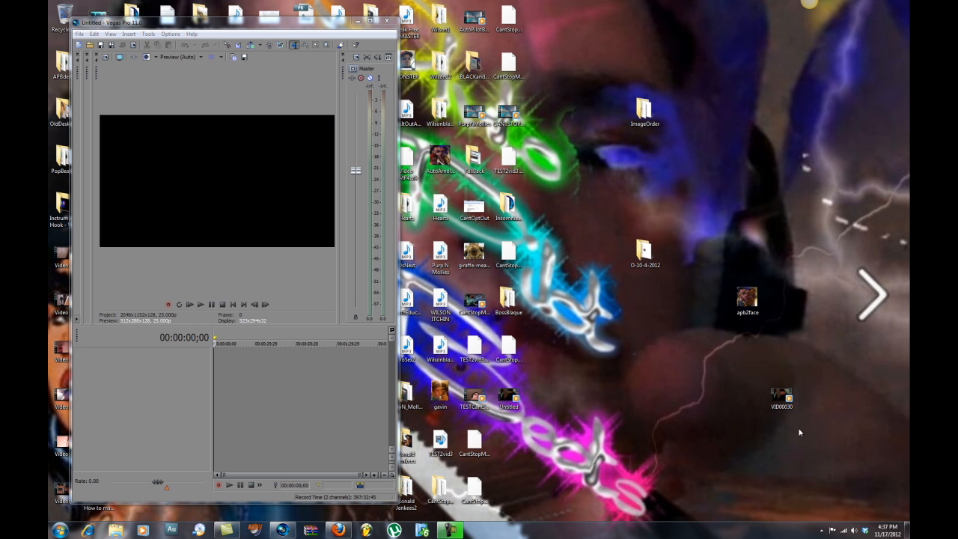
# Add the VID00030 video from the desktop to the start of the timeline and maximize the Vegas Pro window.
pyautogui.moveTo(786, 397); pyautogui.dragTo(218, 362)
pyautogui.click(369, 22)
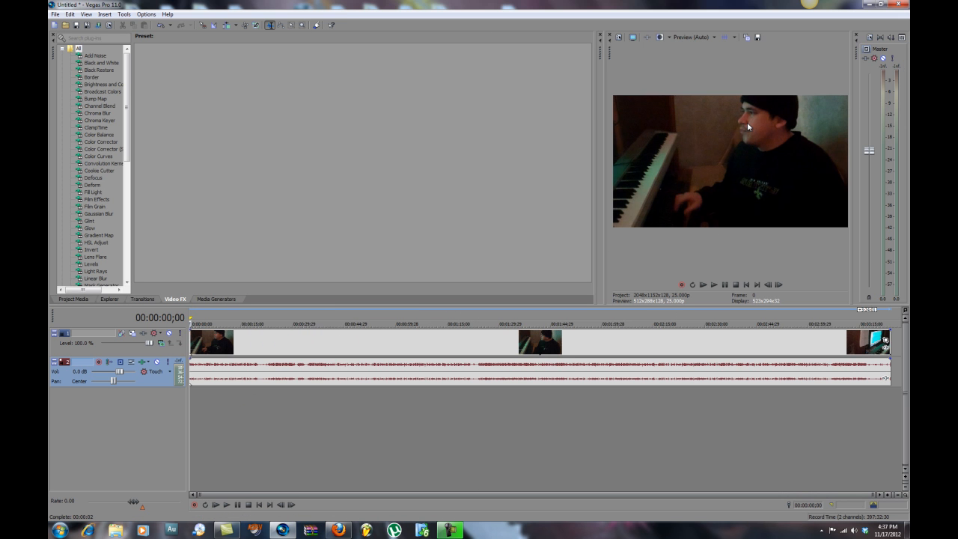
pyautogui.click(360, 341)
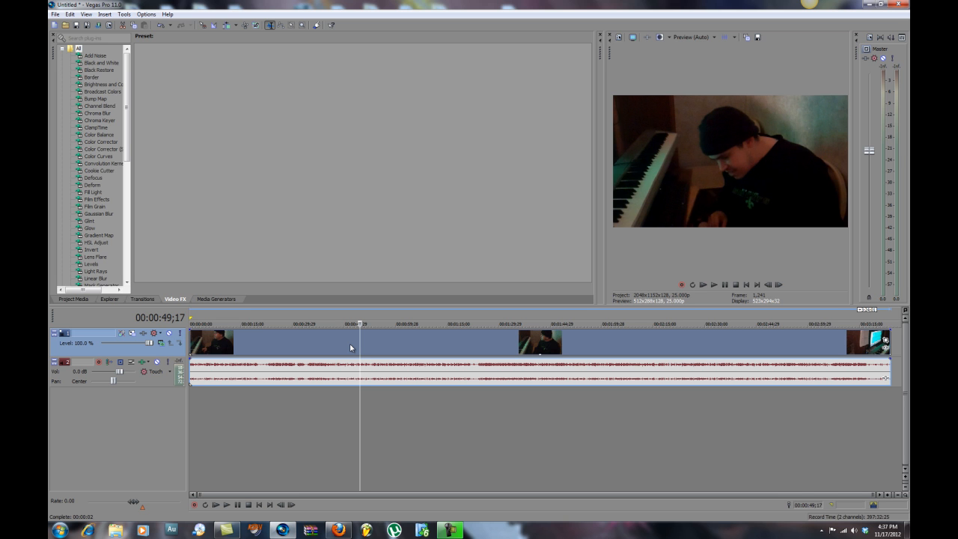
pyautogui.rightClick(351, 348)
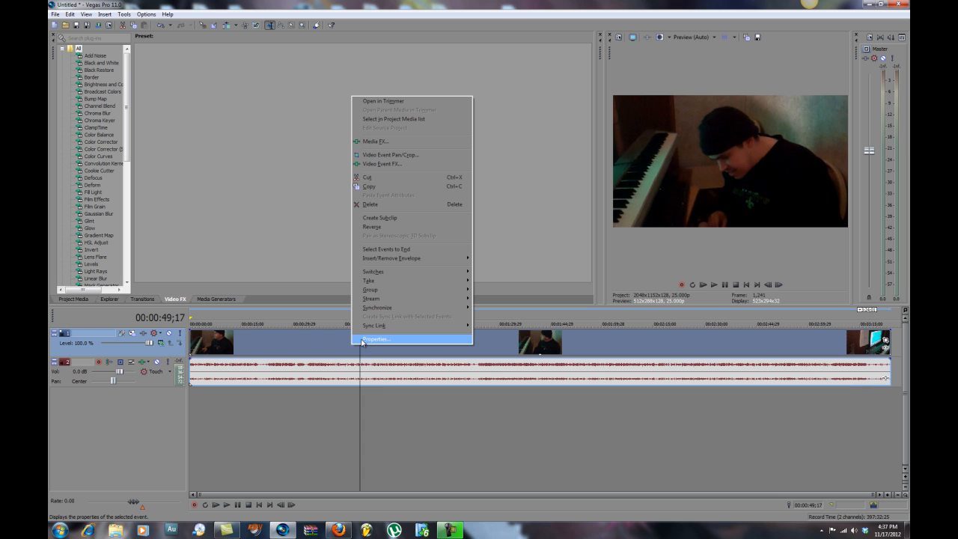
pyautogui.click(450, 453)
pyautogui.click(361, 346)
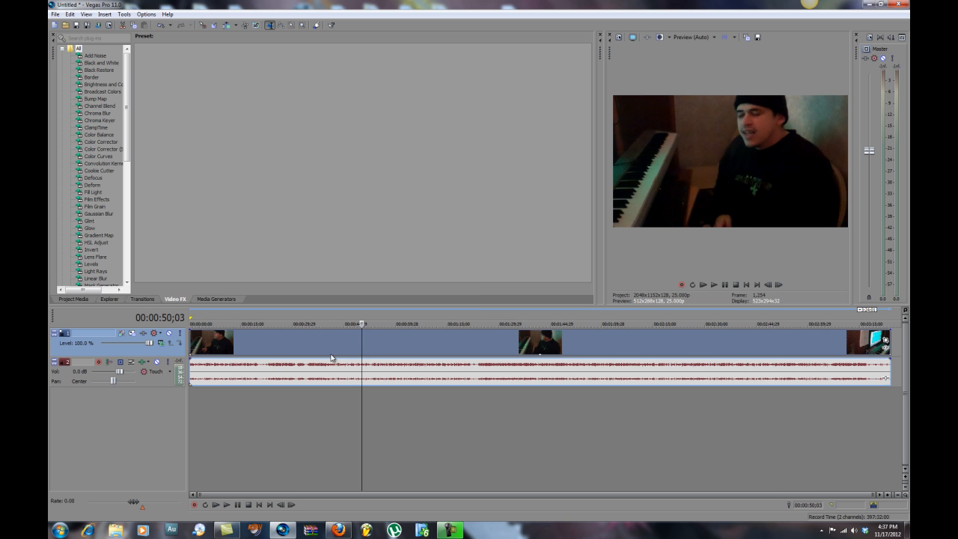
# Set the undersample rate of the VID00030 video event to 0.417 in its properties.
pyautogui.rightClick(309, 339)
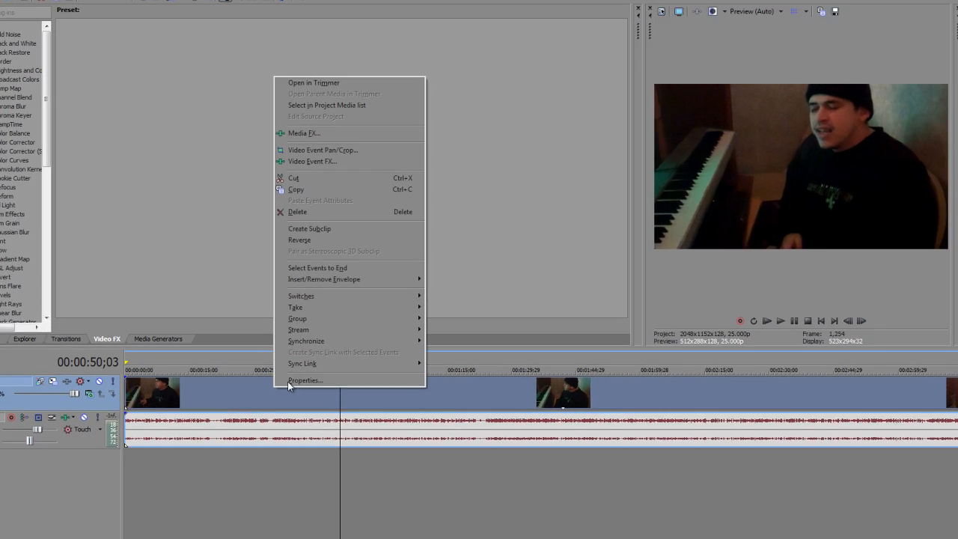
pyautogui.click(329, 332)
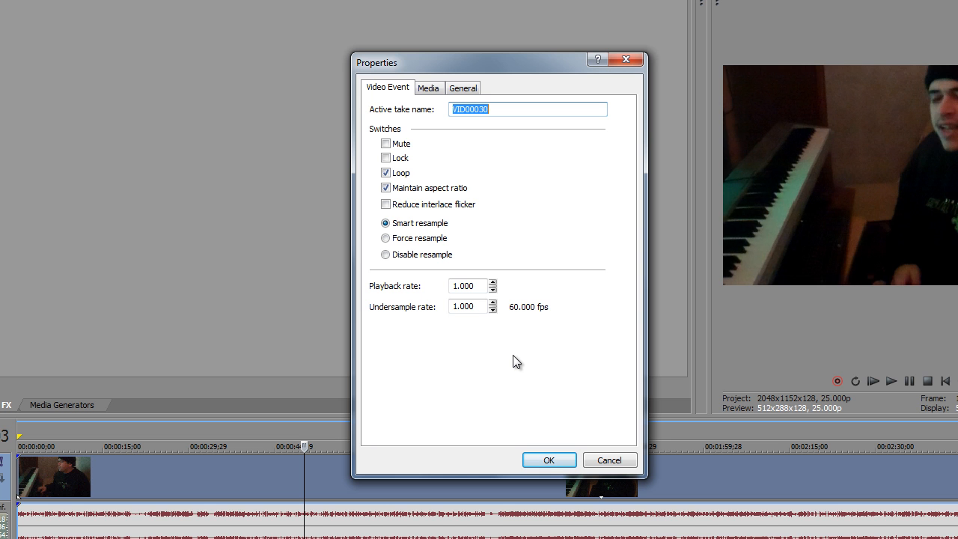
pyautogui.click(481, 306)
pyautogui.doubleClick(480, 306)
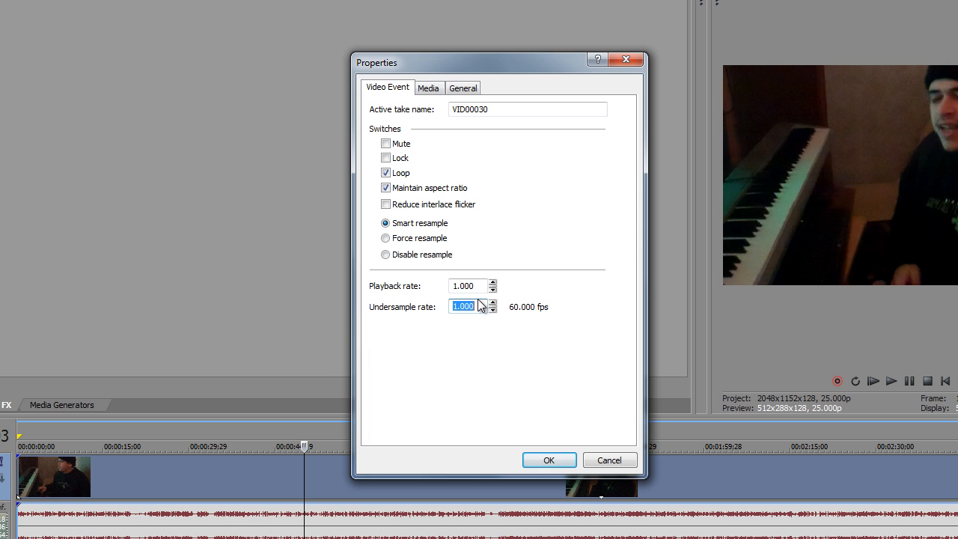
pyautogui.write('.417')
pyautogui.press('Return')
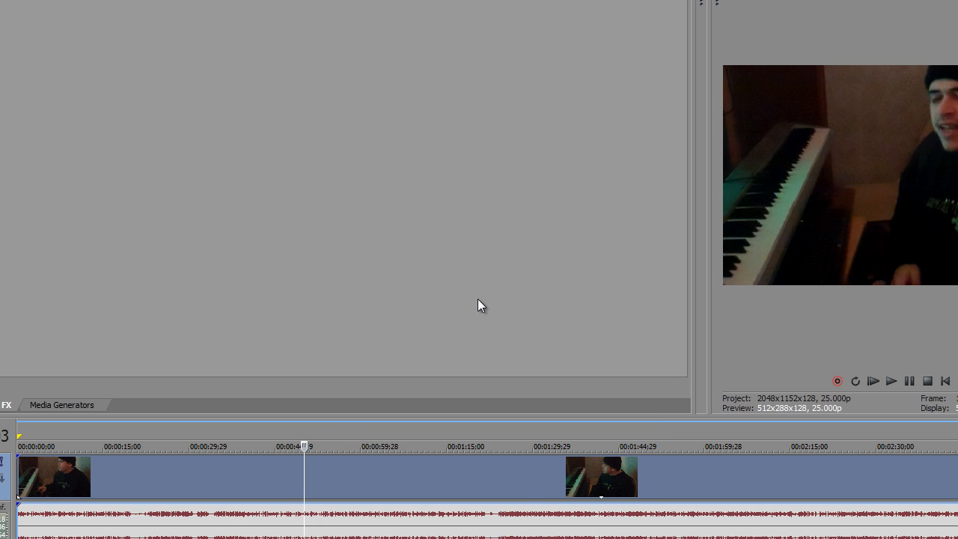
# Set the VID00030 video event's resampling mode to Disable resample in its properties.
pyautogui.rightClick(369, 482)
pyautogui.click(392, 472)
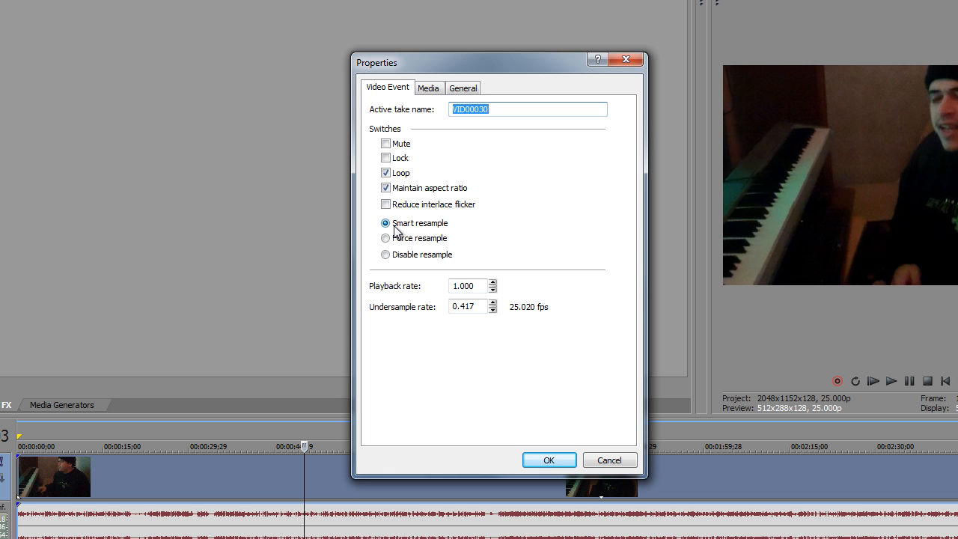
pyautogui.click(385, 256)
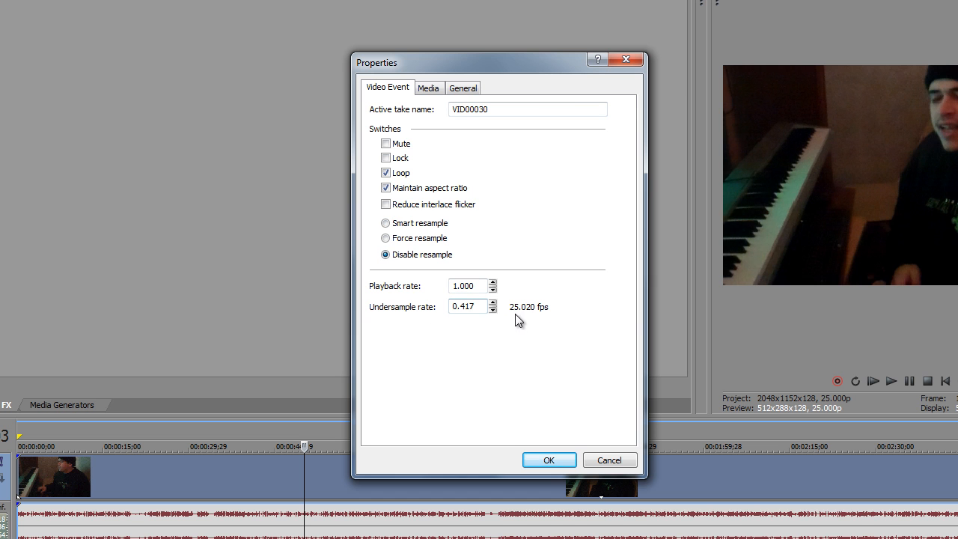
pyautogui.click(549, 460)
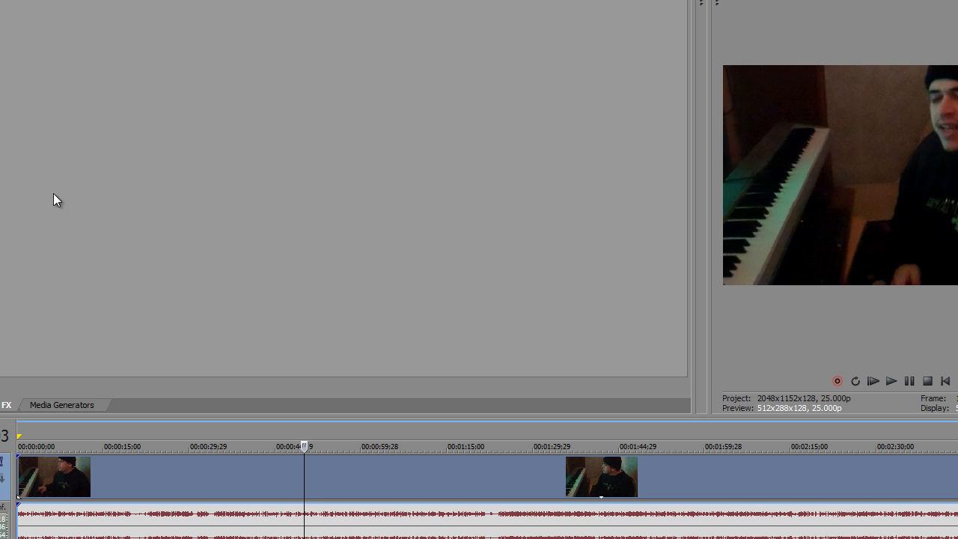
# Review the resample mode and undersample rate in the VID00030 video event's properties.
pyautogui.rightClick(272, 483)
pyautogui.click(302, 471)
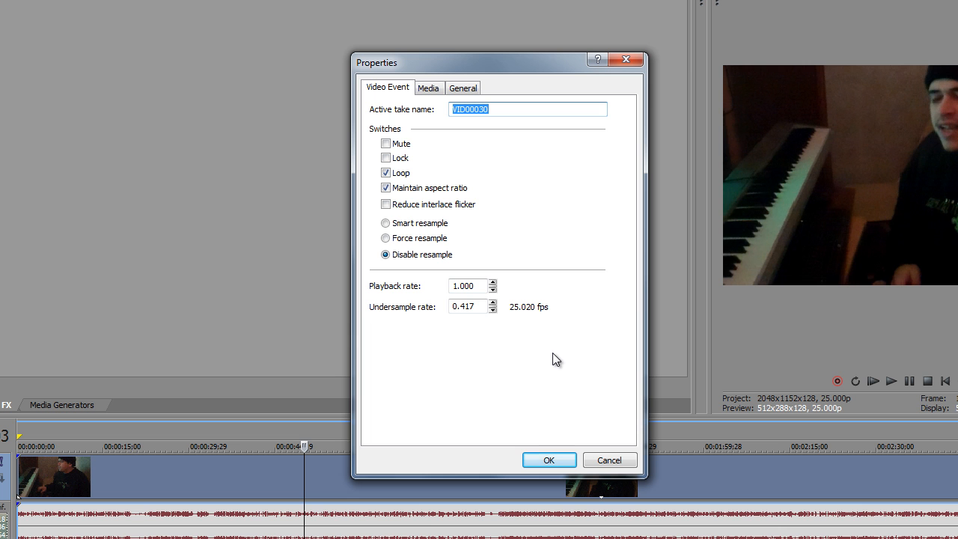
pyautogui.click(556, 458)
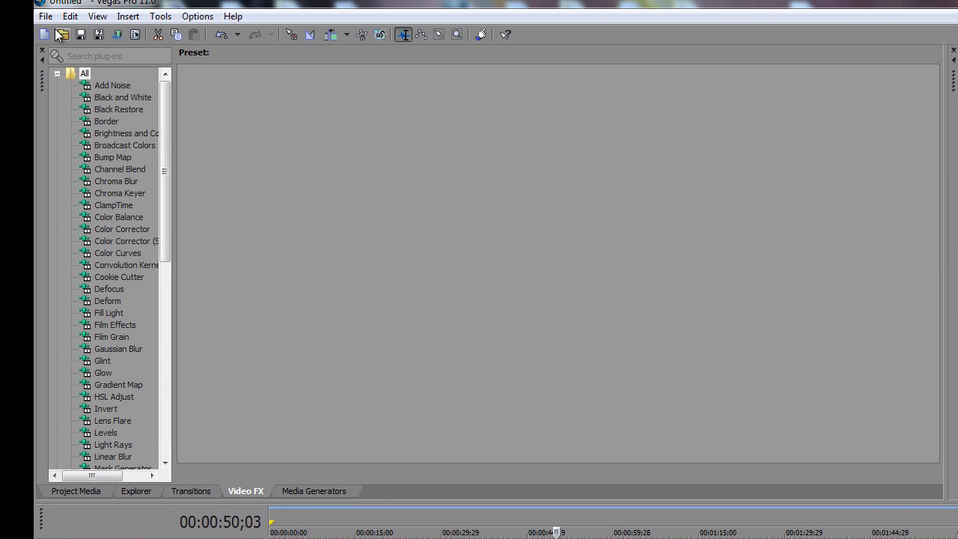
# Start a Render As export of the project and name the output file test1.
pyautogui.click(67, 23)
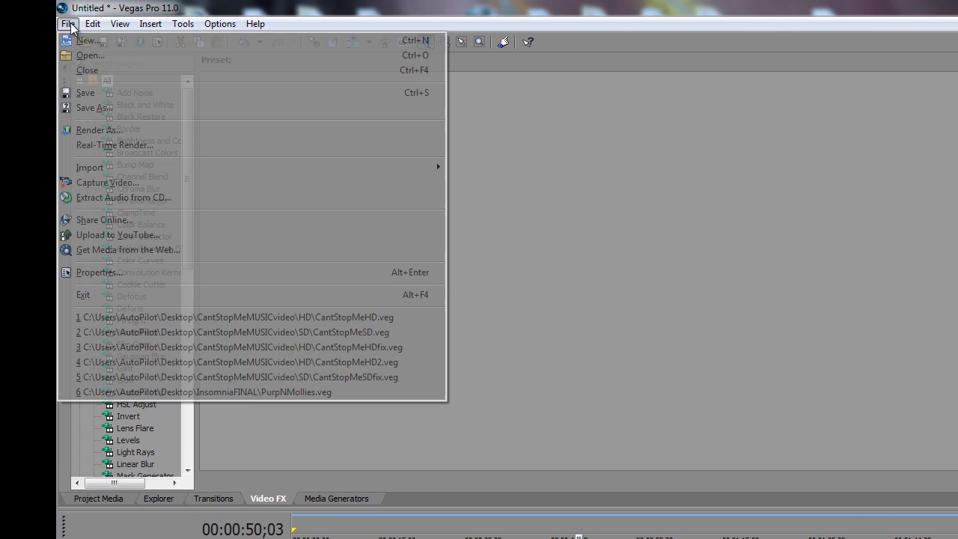
pyautogui.click(67, 24)
pyautogui.click(67, 24)
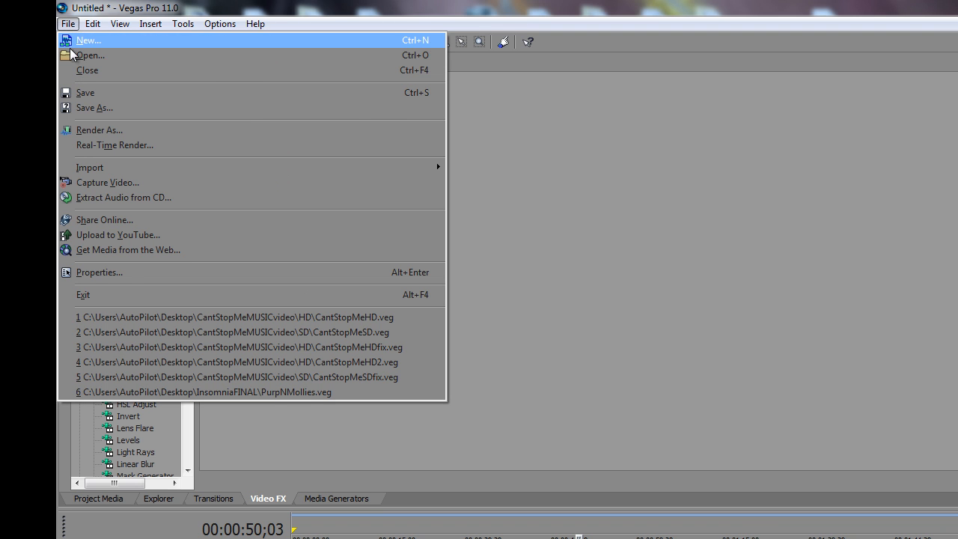
pyautogui.click(93, 131)
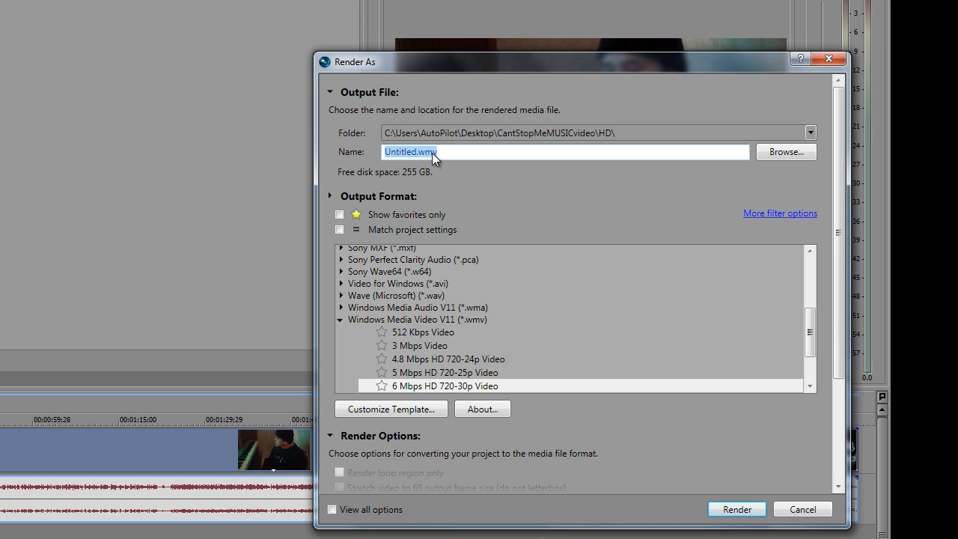
pyautogui.press('BackSpace')
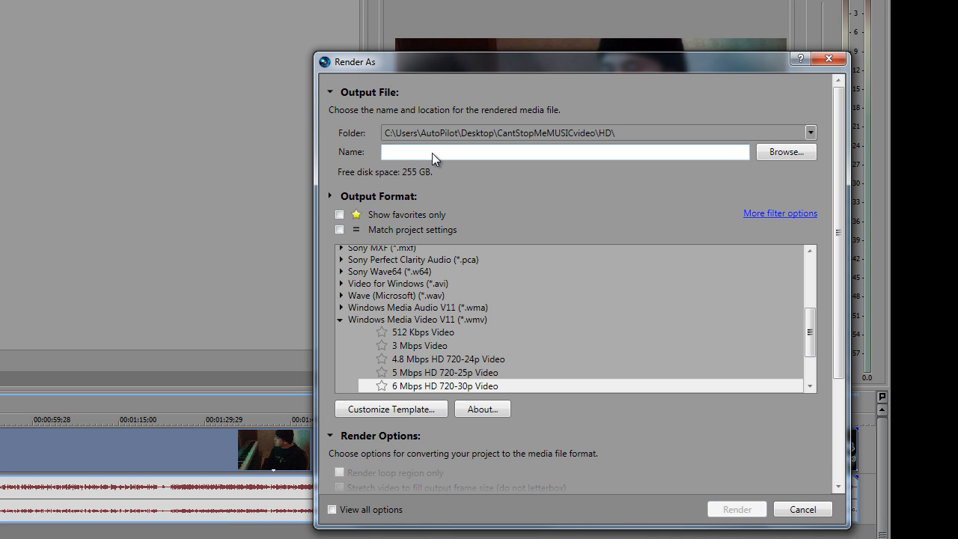
pyautogui.write('test')
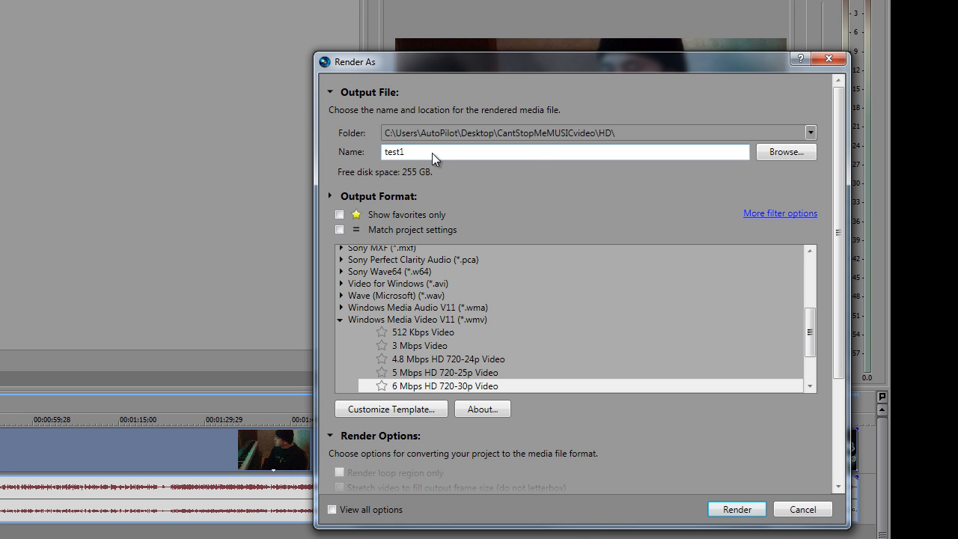
pyautogui.write('1')
# Set the render's output folder to the Desktop and render test1.wmv with the 6 Mbps HD 720-30p Video template.
pyautogui.click(799, 156)
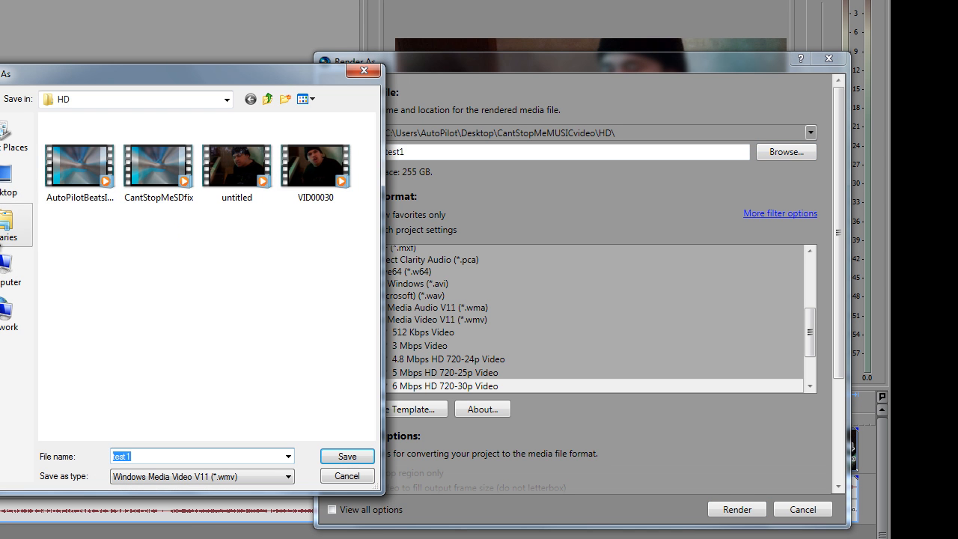
pyautogui.click(12, 179)
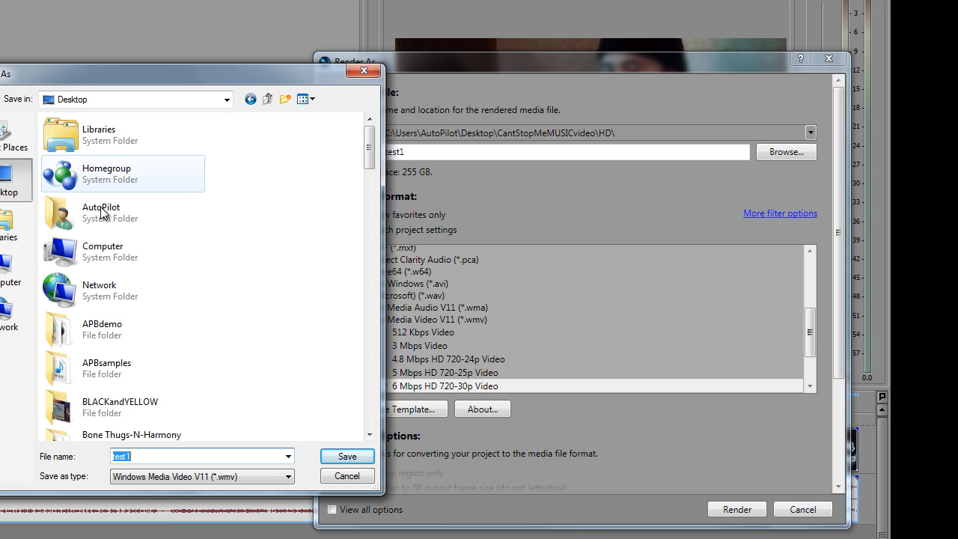
pyautogui.click(342, 458)
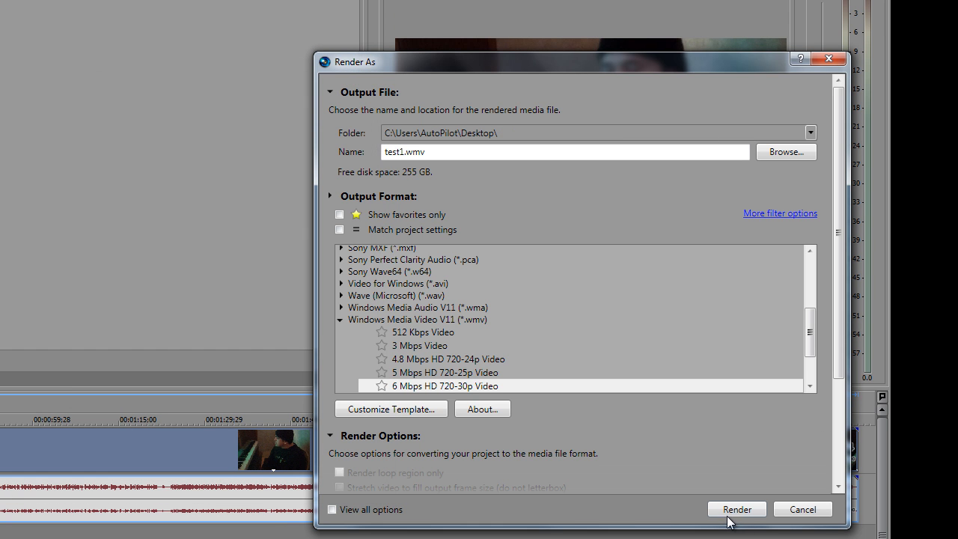
pyautogui.click(736, 509)
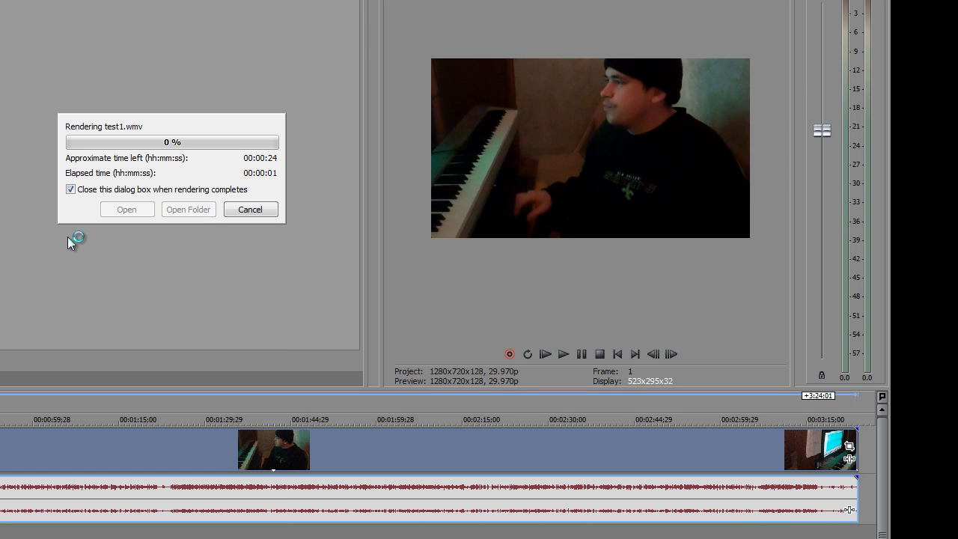